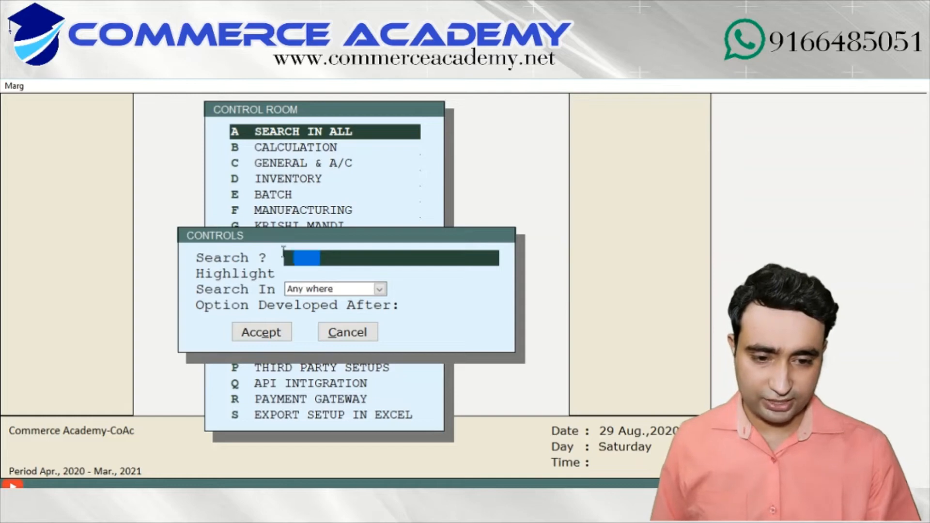
# Search all control room settings for SERIES, matching anywhere.
pyautogui.write('SERIES')
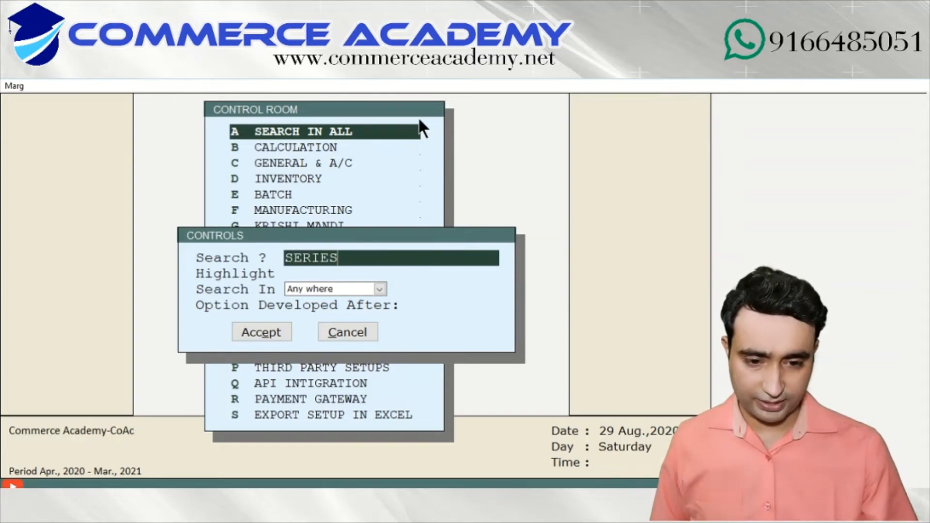
pyautogui.press('Return')
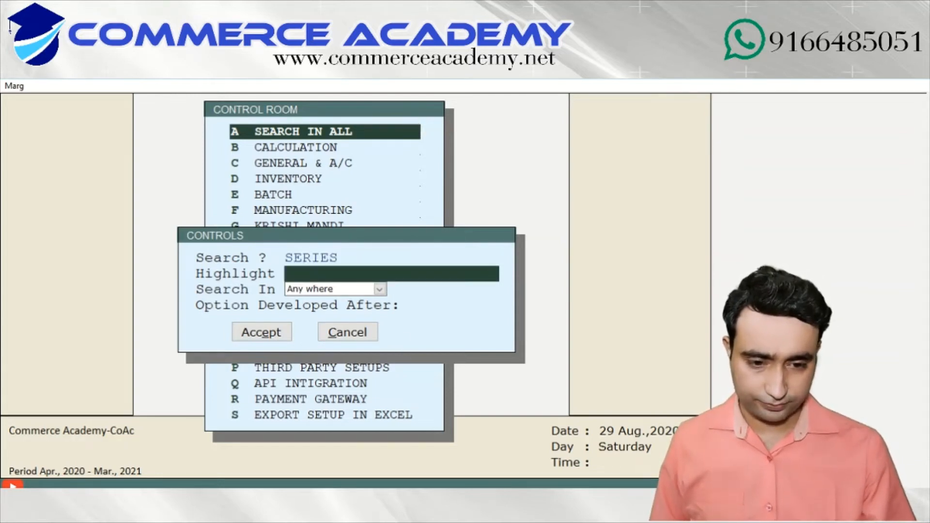
pyautogui.click(260, 335)
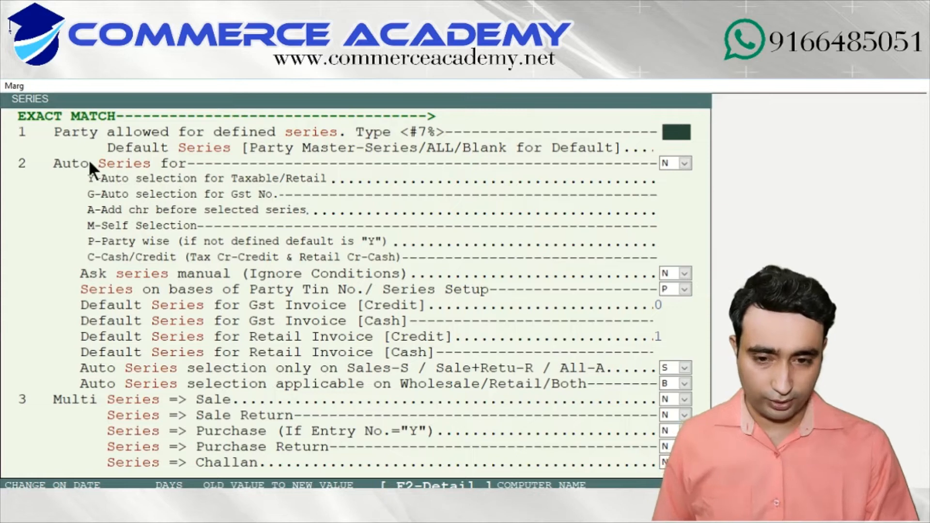
# Set Auto Series to M for self selection and Multi Series for Sale to Y, and save the control changes.
pyautogui.click(682, 164)
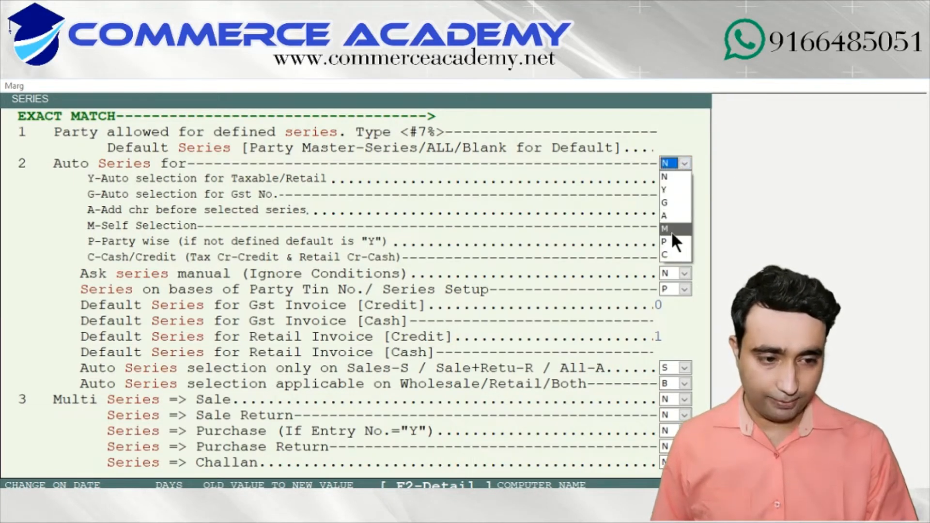
pyautogui.click(671, 230)
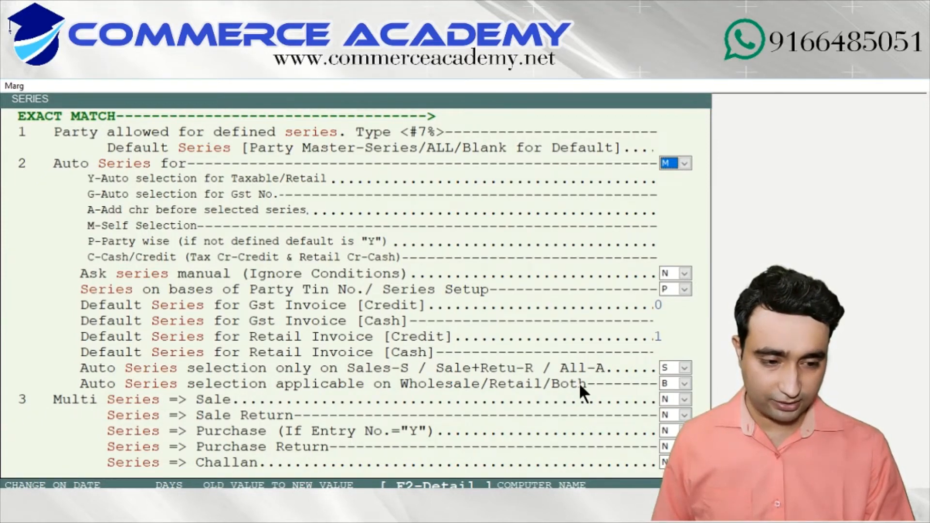
pyautogui.click(684, 399)
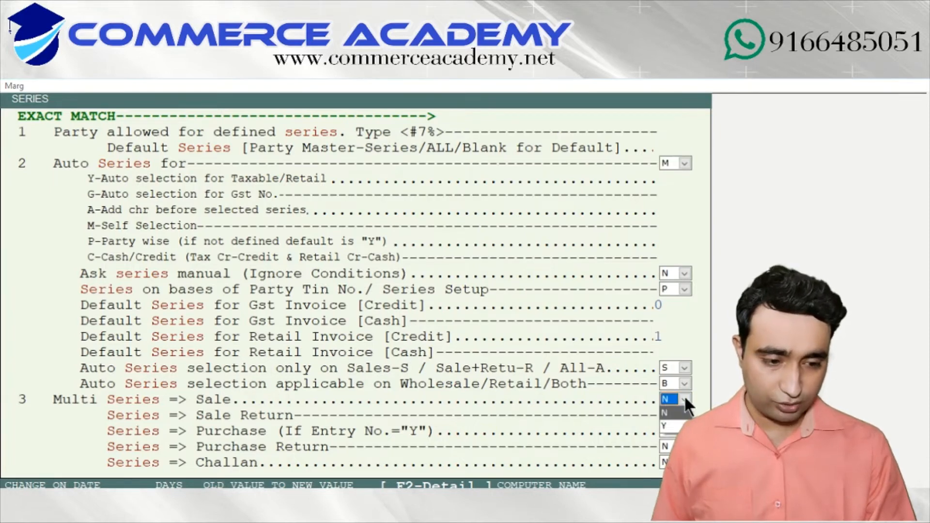
pyautogui.click(673, 428)
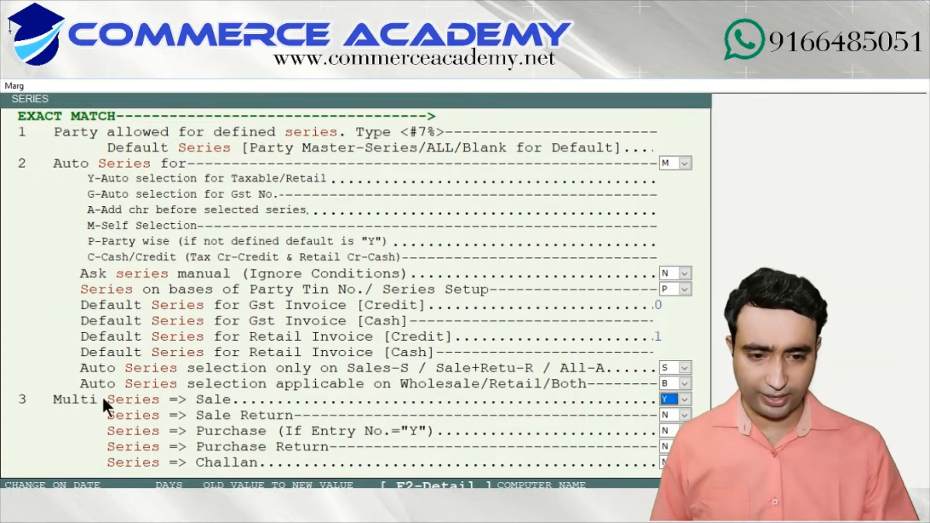
pyautogui.press('Escape')
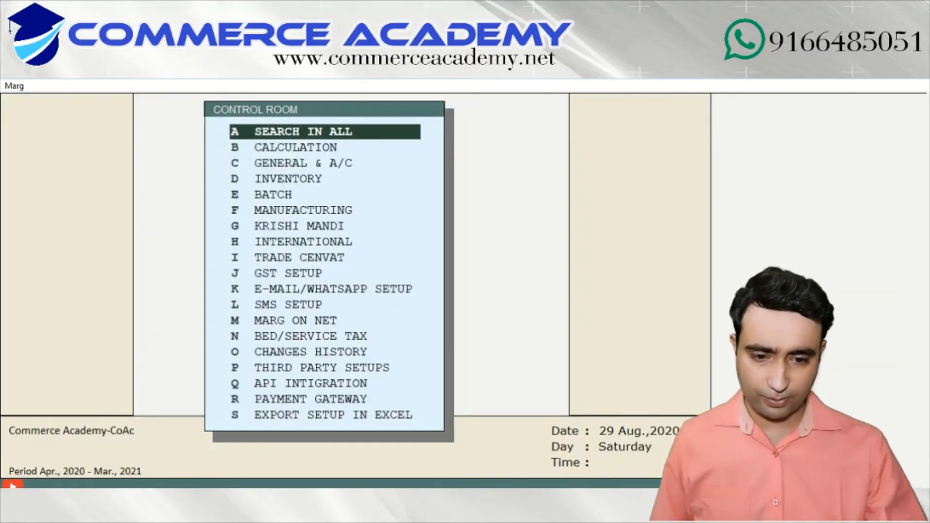
pyautogui.press('Escape')
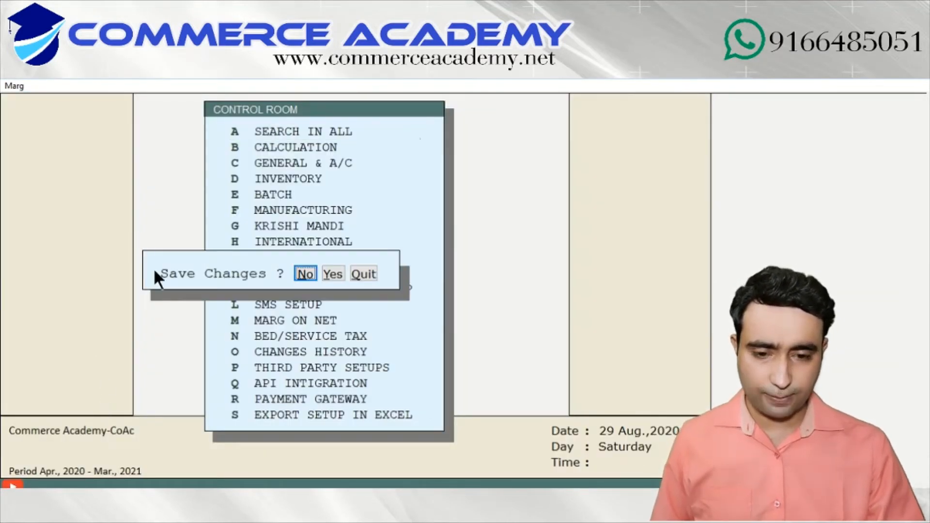
pyautogui.click(336, 274)
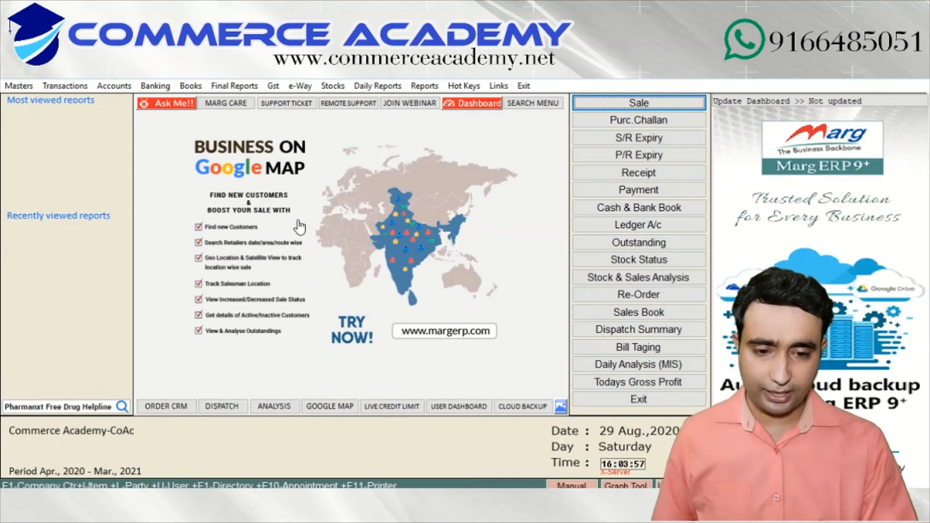
pyautogui.click(13, 84)
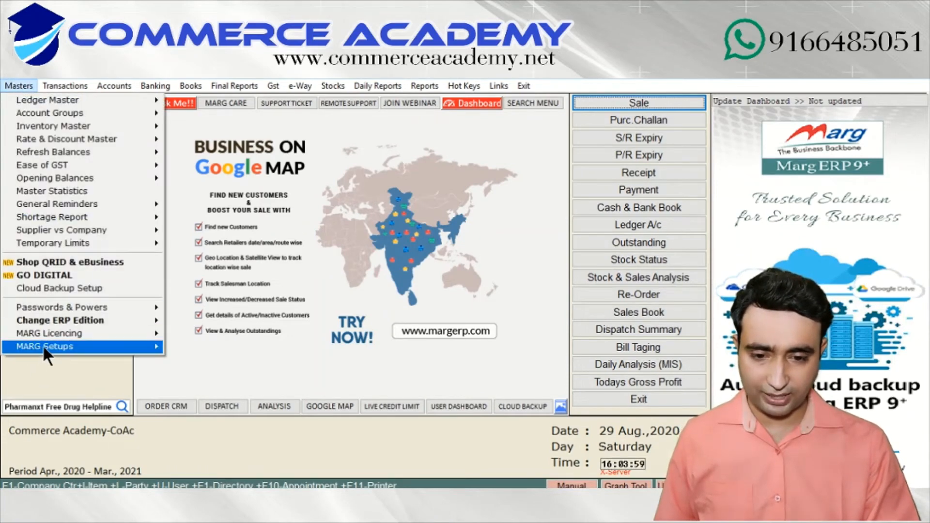
pyautogui.moveTo(43, 345)
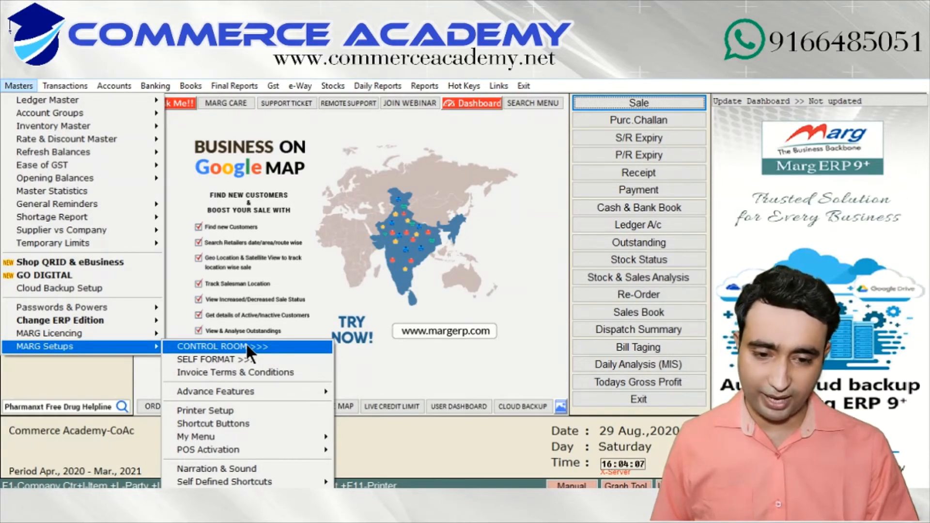
pyautogui.click(99, 374)
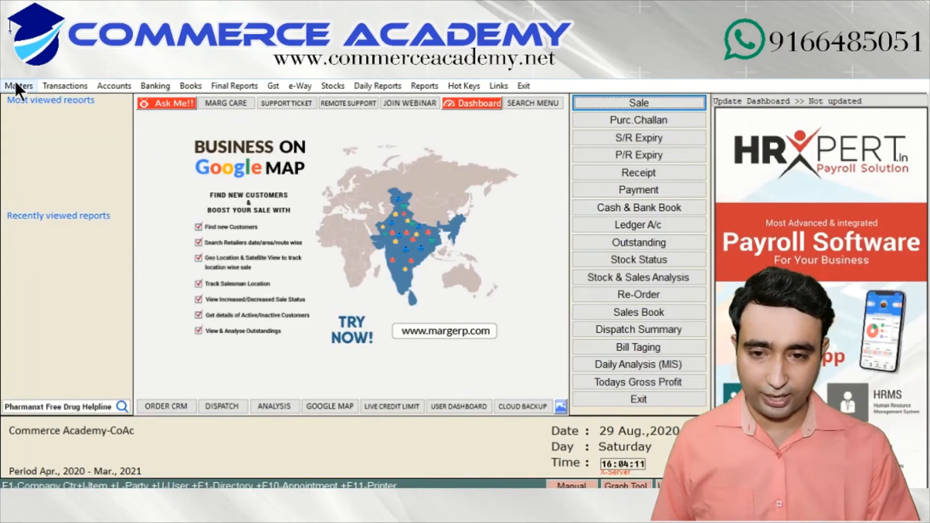
# Open the Series Master among the inventory masters.
pyautogui.click(18, 86)
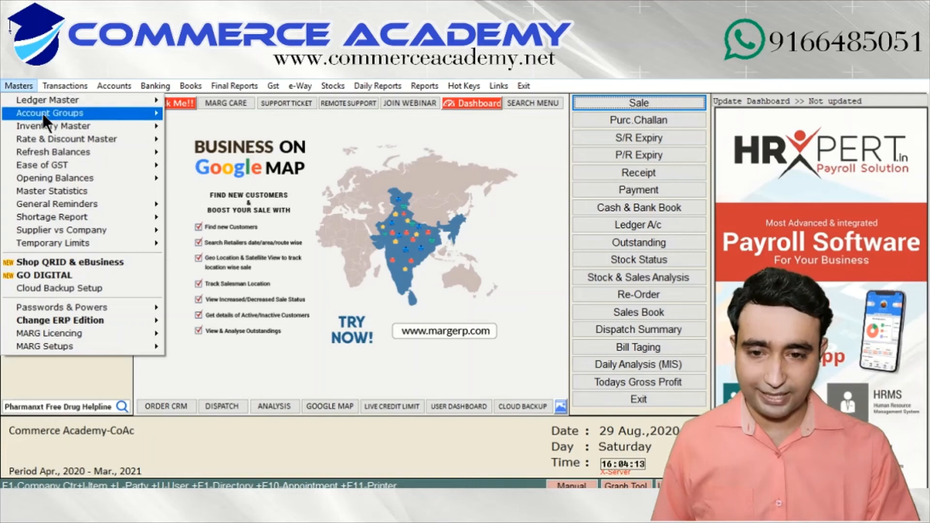
pyautogui.moveTo(45, 126)
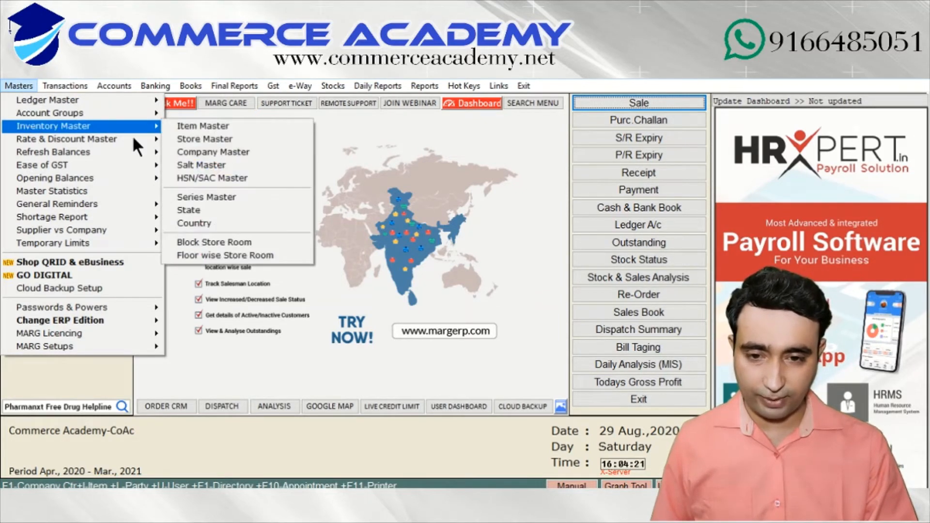
pyautogui.click(221, 195)
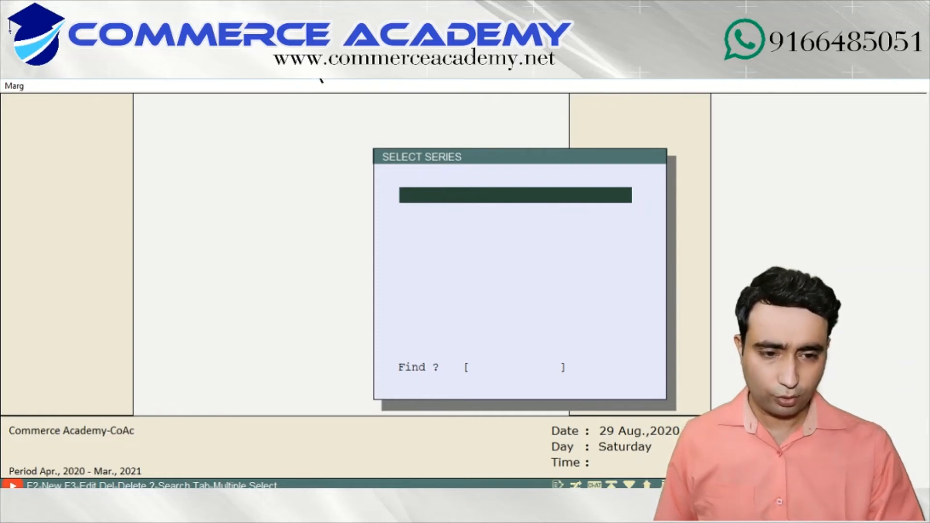
# Create a new series RENI for RENIDOM, keeping the default printer port, format, usage and sale rate.
pyautogui.press('F2')
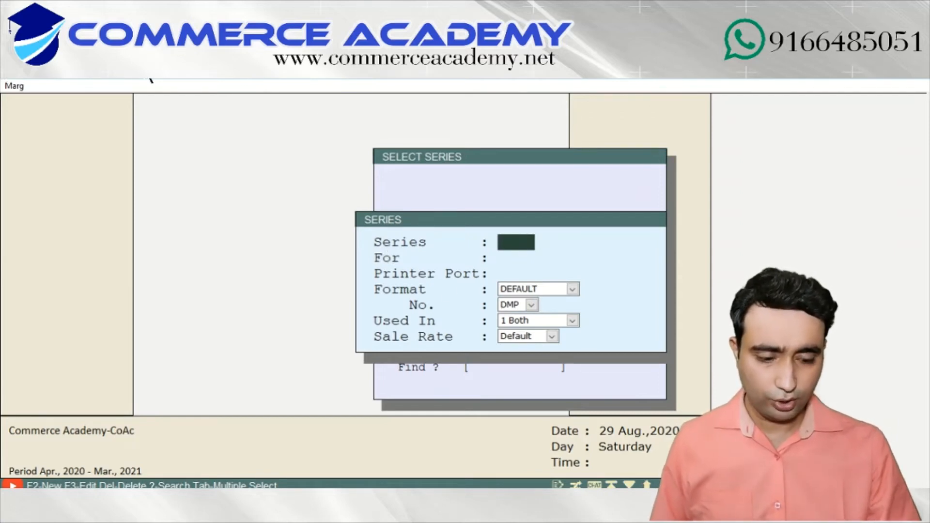
pyautogui.write('REN')
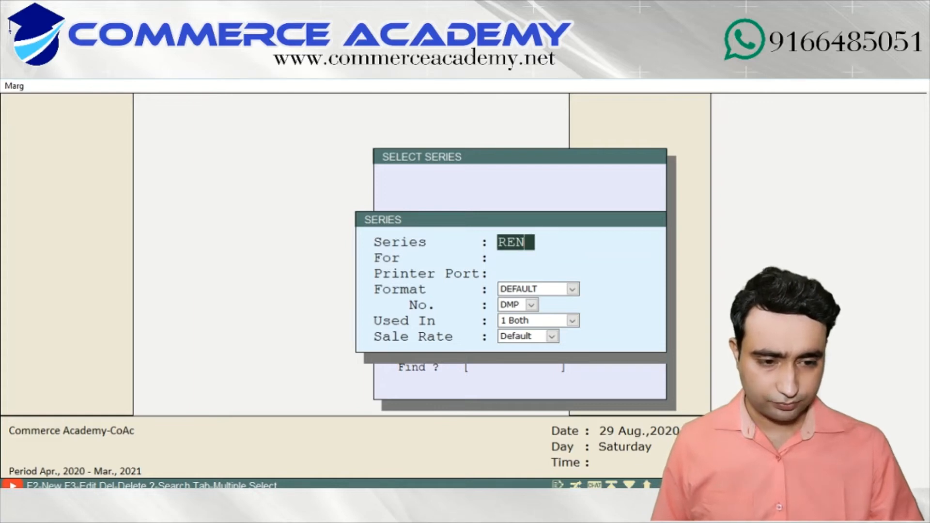
pyautogui.write('I')
pyautogui.press('Return')
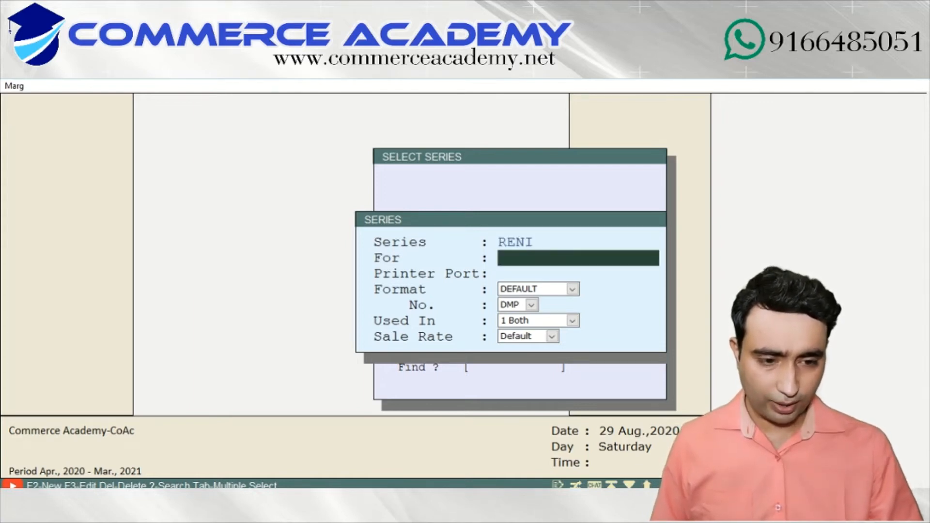
pyautogui.write('RENI')
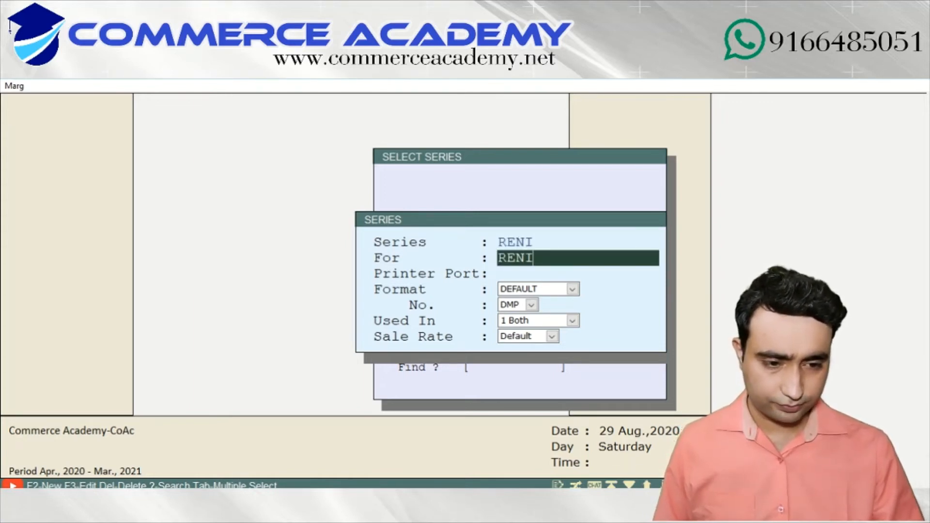
pyautogui.write('DOM')
pyautogui.press('Return')
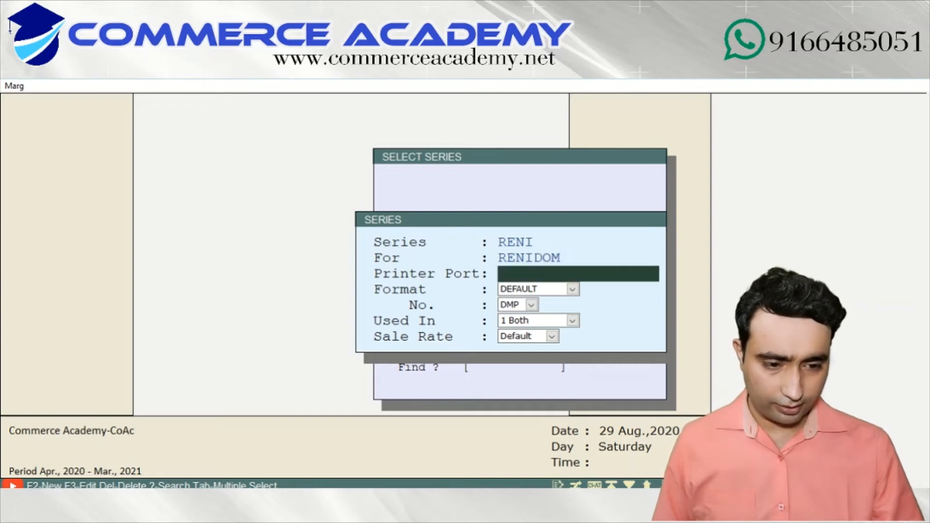
pyautogui.press('Return')
pyautogui.press('Return')
pyautogui.press('Return')
pyautogui.press('Return')
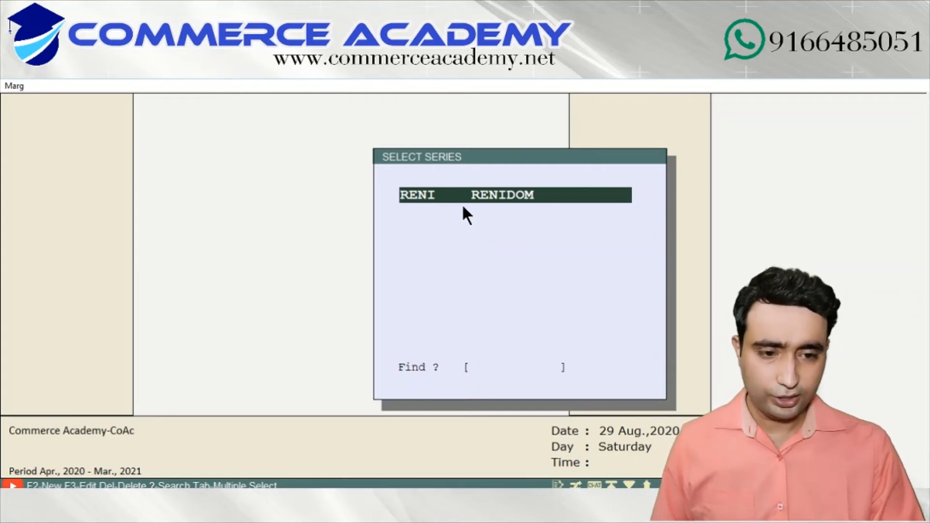
# Create a second series SUMO for SUMO COLD with the default settings, and close the series list.
pyautogui.press('Up')
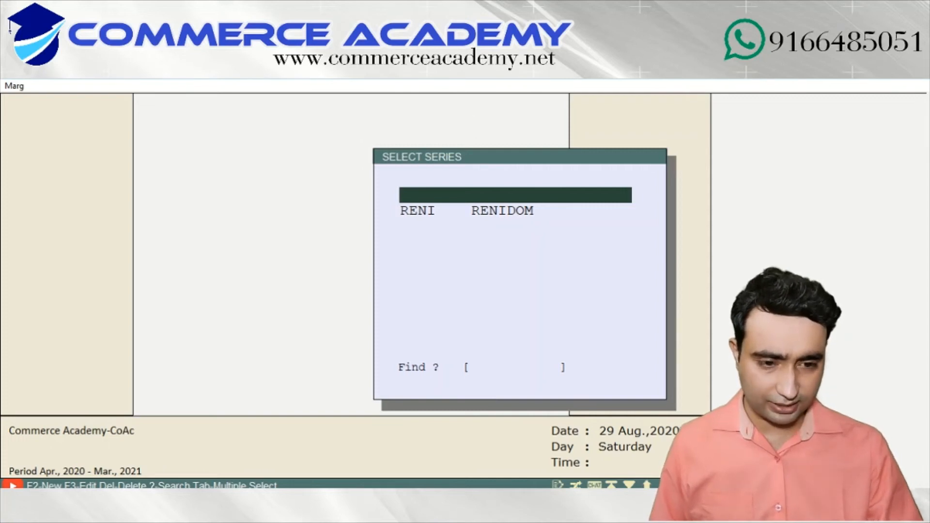
pyautogui.press('Return')
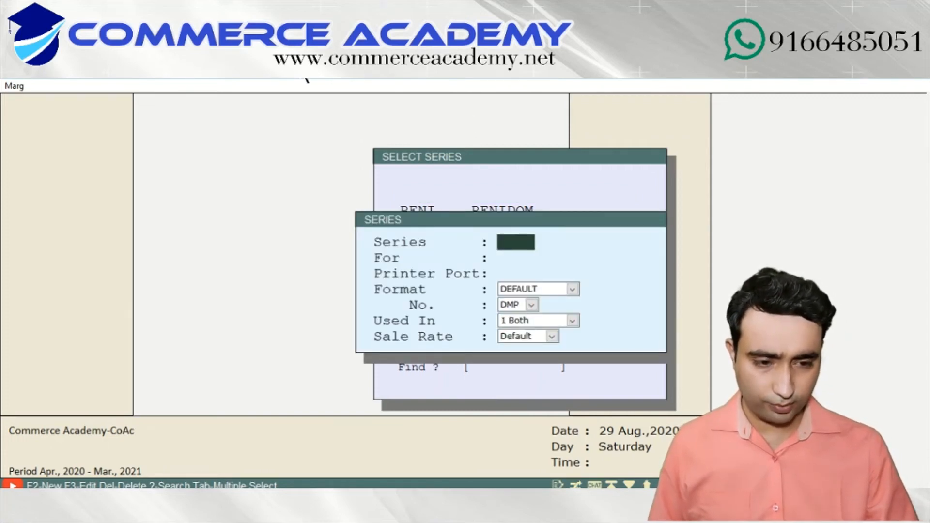
pyautogui.write('SUMO')
pyautogui.press('Return')
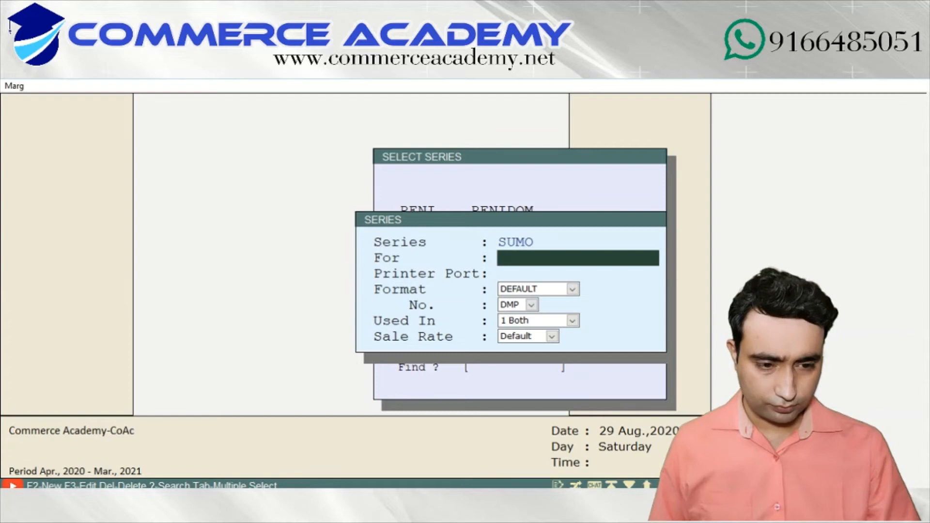
pyautogui.write('SUMO C')
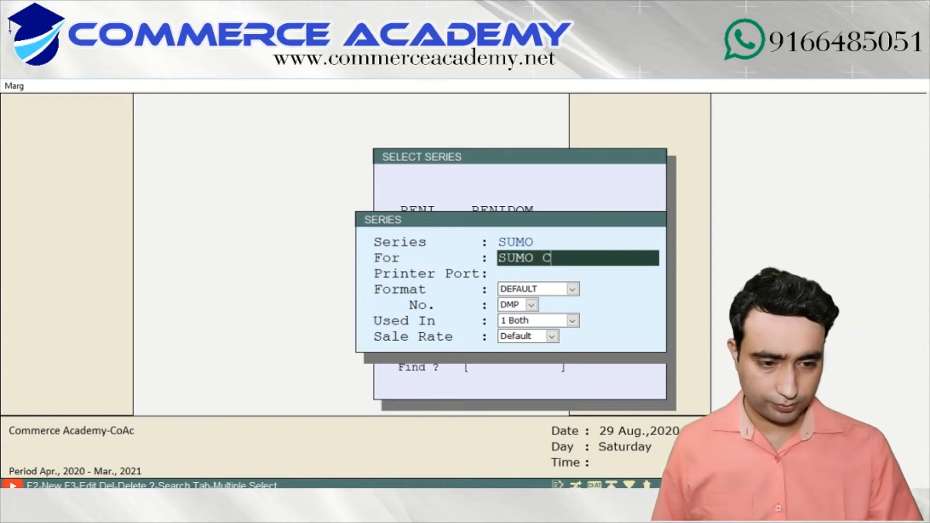
pyautogui.write('OLD')
pyautogui.press('Return')
pyautogui.press('Return')
pyautogui.press('Return')
pyautogui.press('Return')
pyautogui.press('Return')
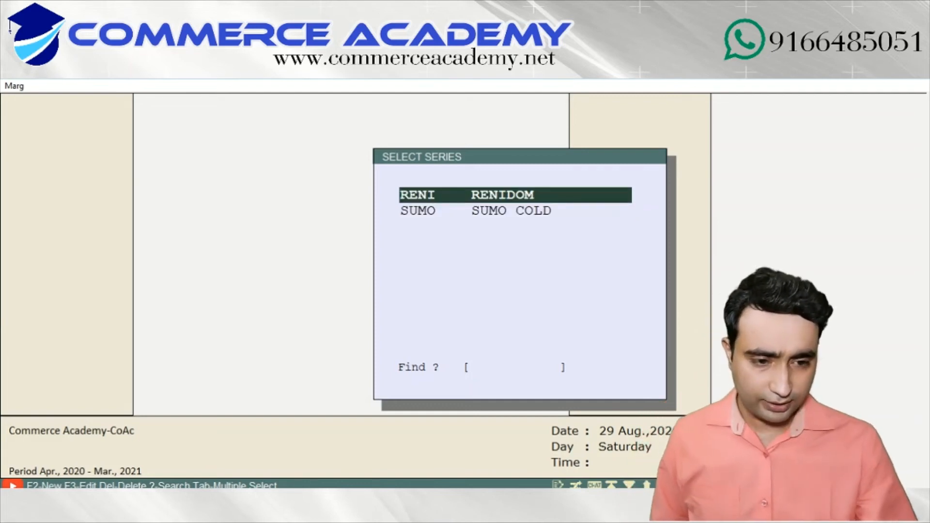
pyautogui.press('Escape')
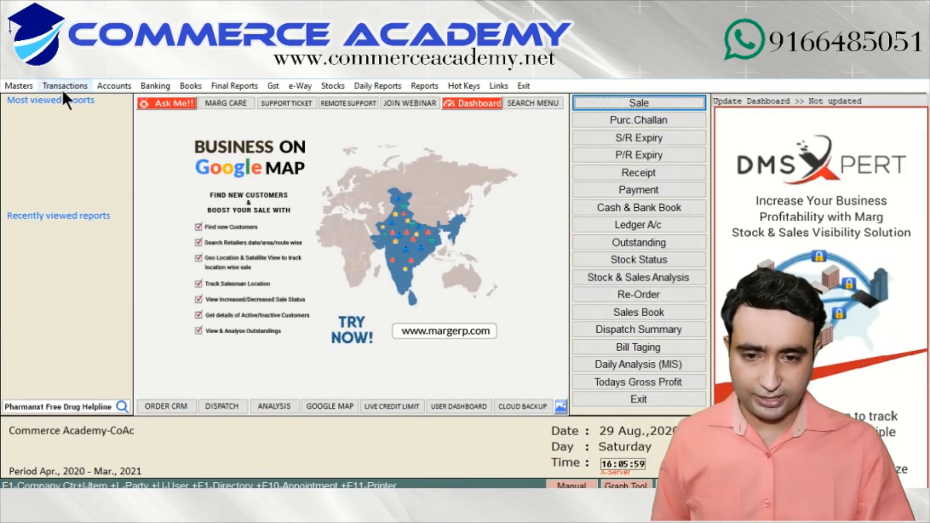
# Open a new sale bill from the sale transactions.
pyautogui.click(74, 85)
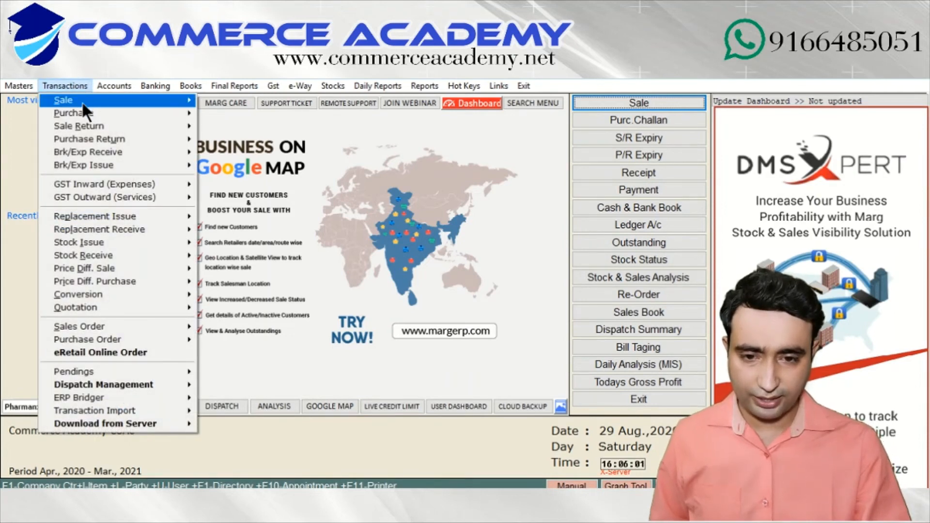
pyautogui.moveTo(58, 105)
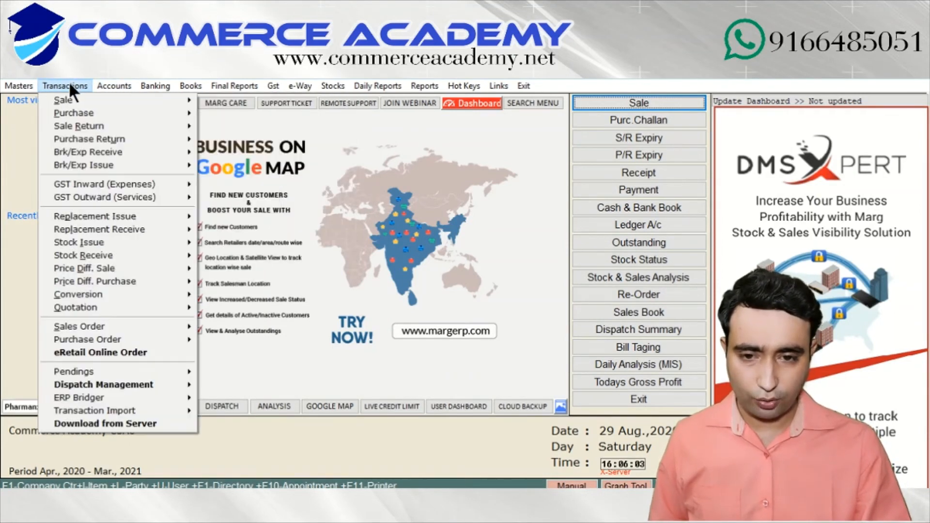
pyautogui.moveTo(182, 99)
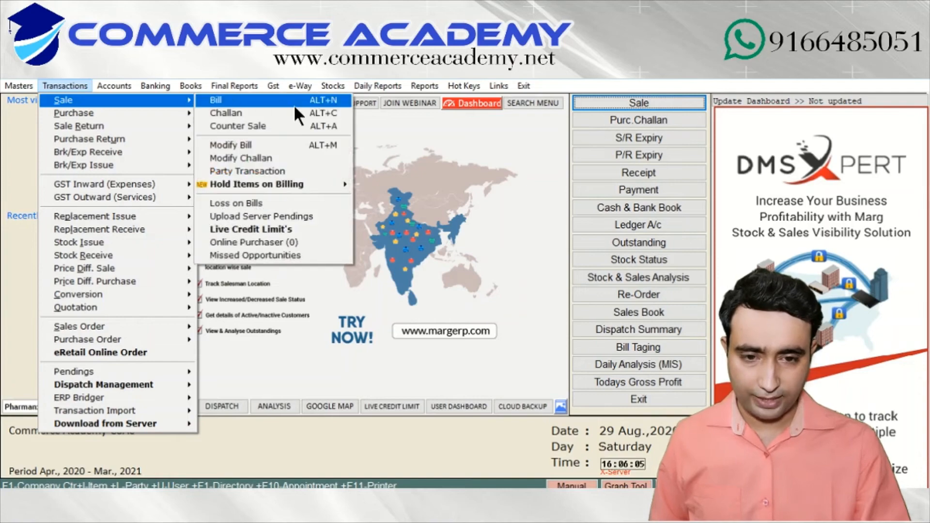
pyautogui.click(272, 104)
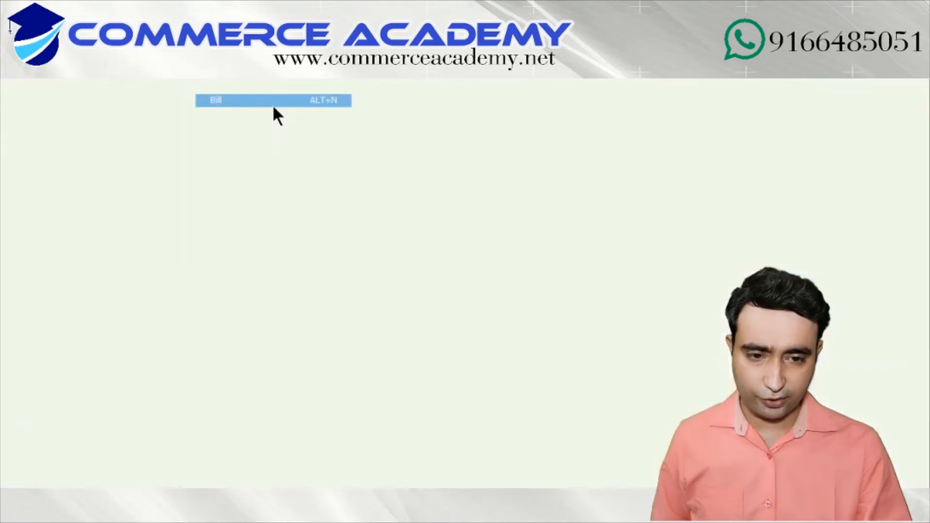